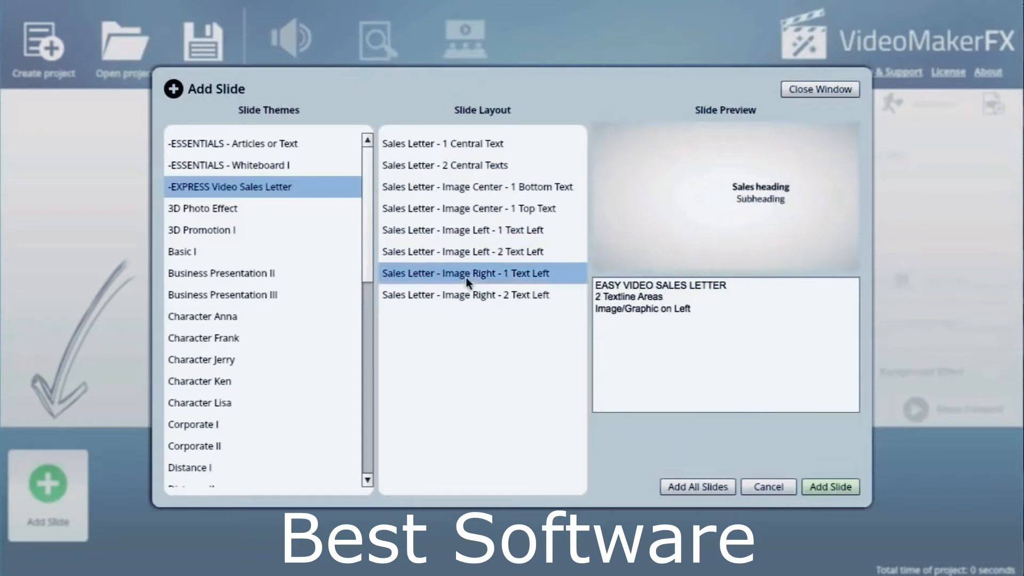
Preview the last Express Video Sales Letter layout and the Hand Drawing layouts of the Essentials Whiteboard I theme.
left_click(468, 299)
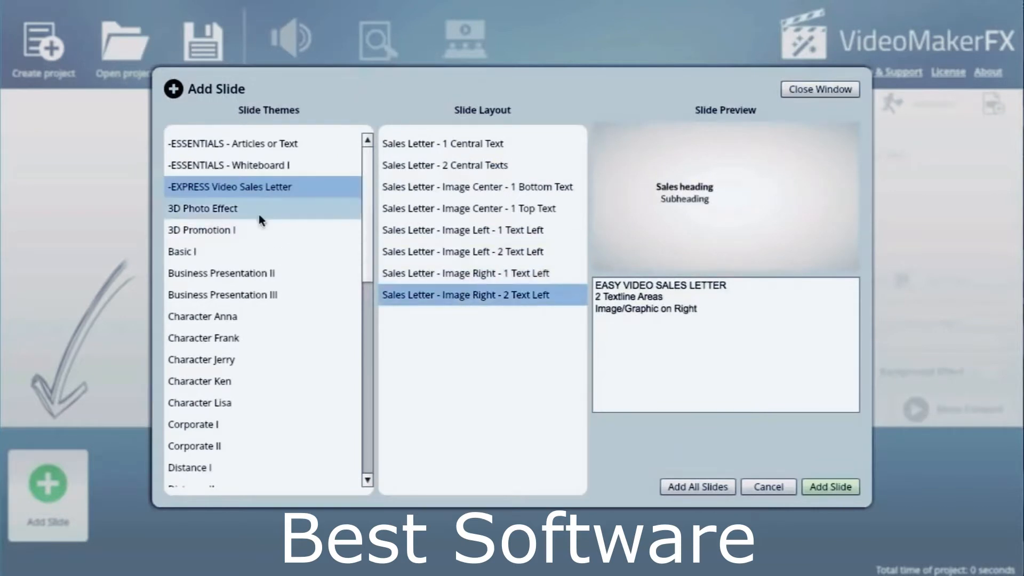
left_click(270, 165)
left_click(450, 143)
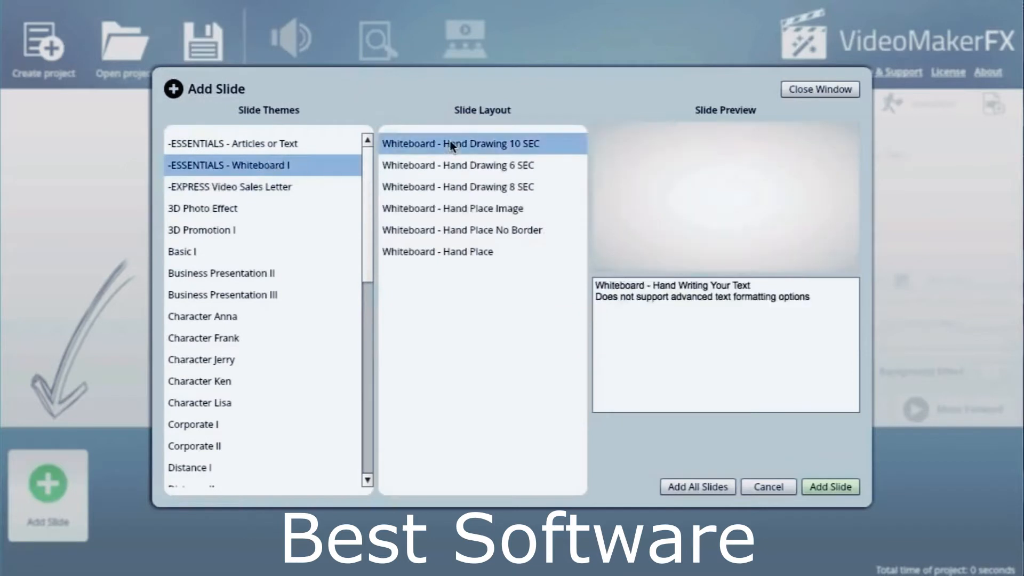
left_click(457, 162)
left_click(465, 181)
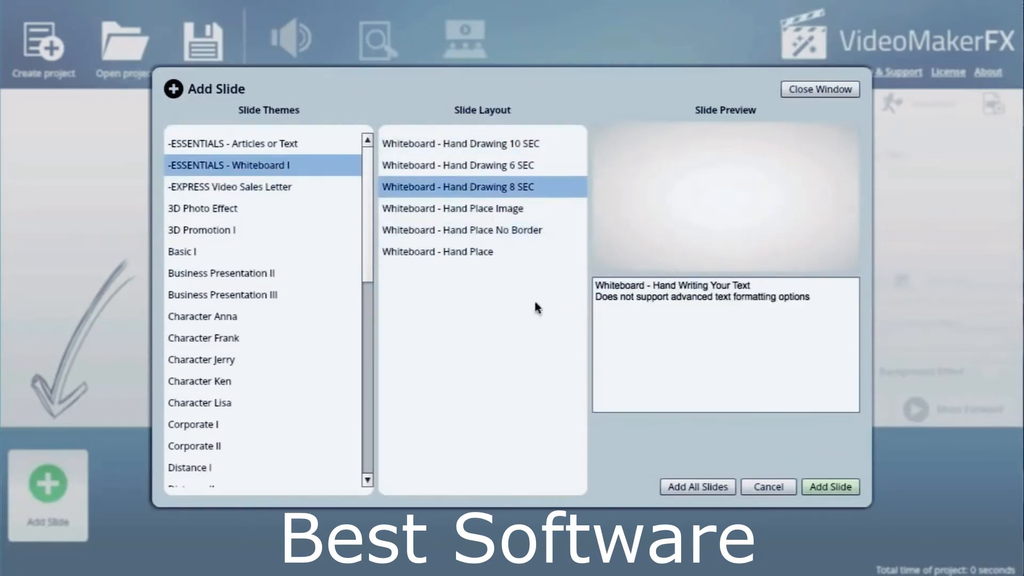
left_click(479, 145)
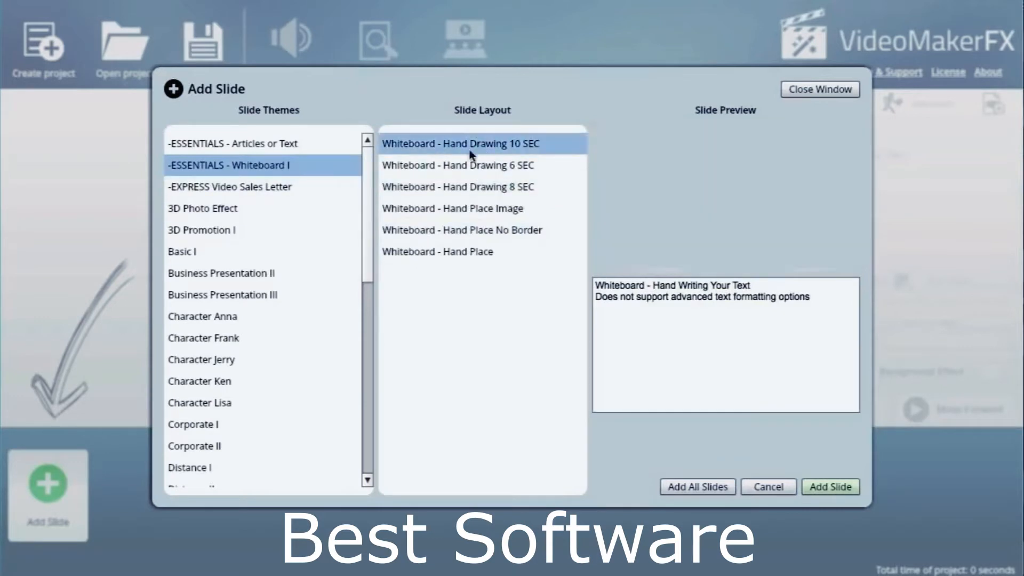
Choose the Whiteboard Set I theme, preview its Slides 1 and 2, and add all its slides to the project.
left_click_drag(374, 199, 377, 427)
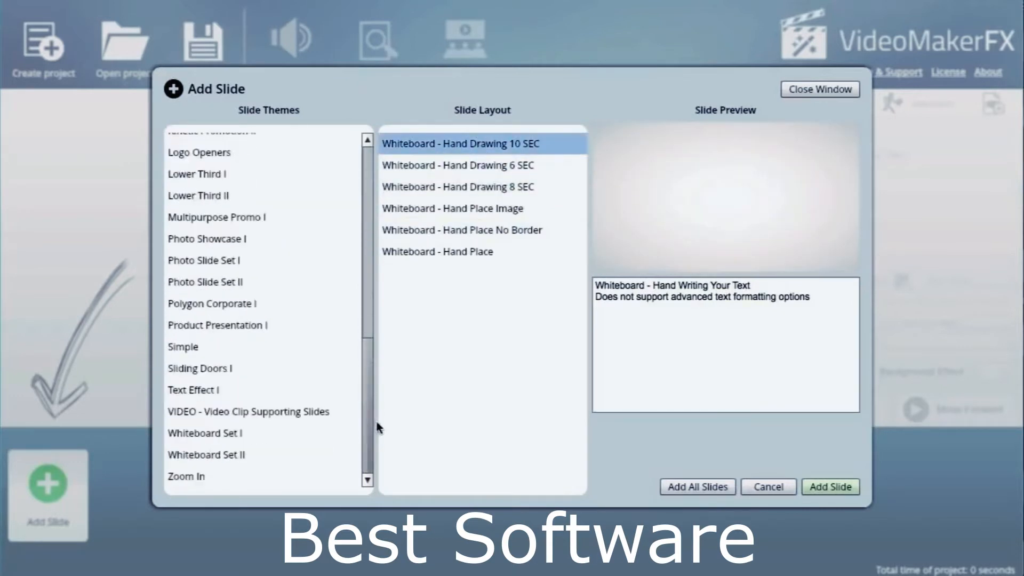
left_click(296, 438)
left_click(489, 139)
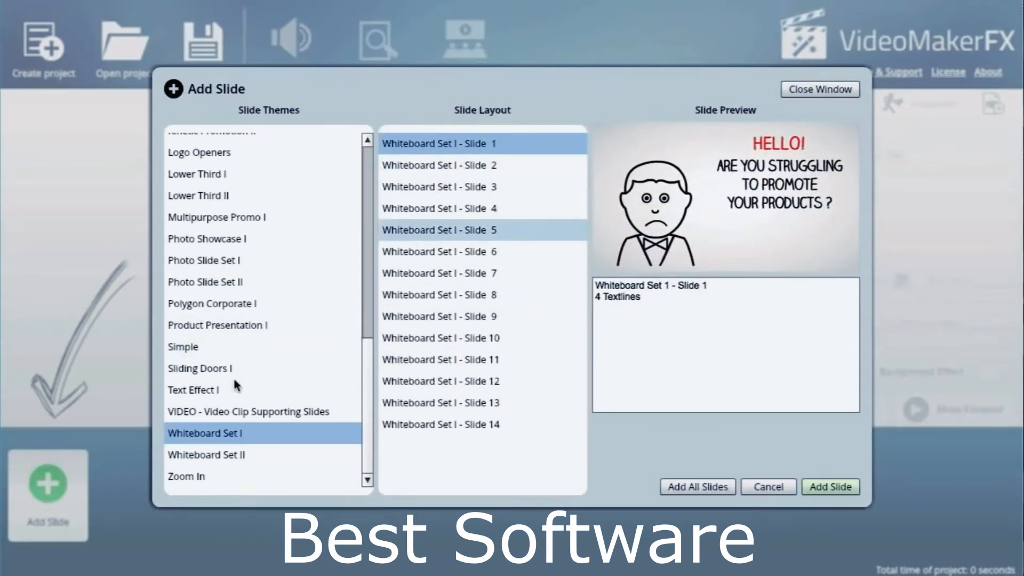
left_click(465, 166)
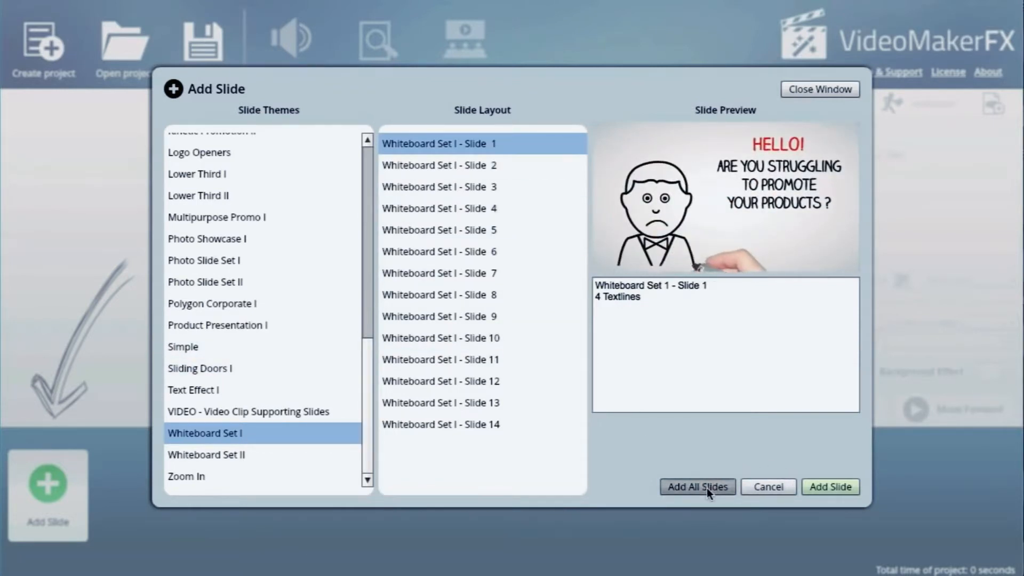
left_click(707, 487)
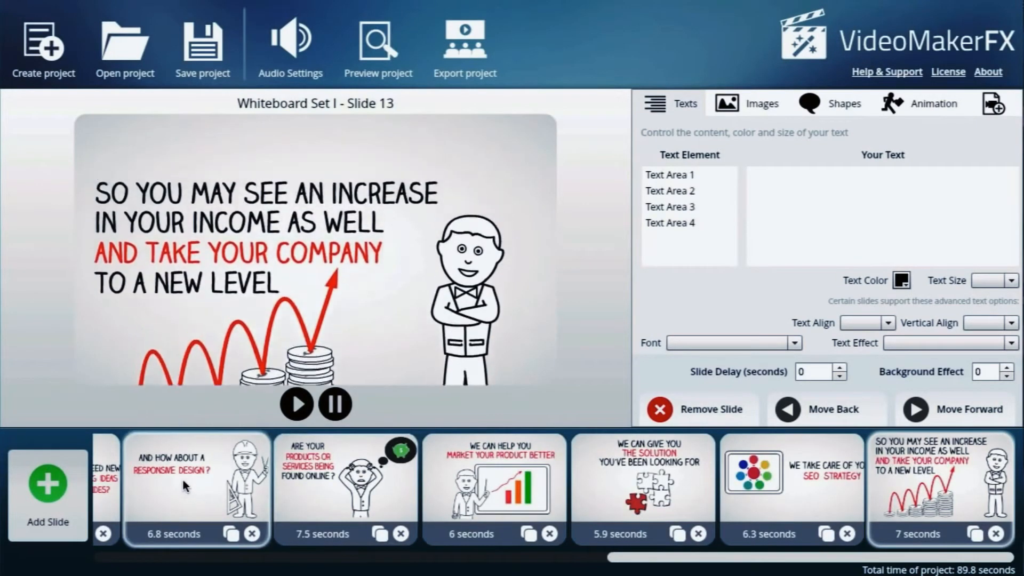
Replace Text Area 1 of the "We can help you market your product better" slide with "This is Very Cool".
left_click(333, 465)
left_click(493, 488)
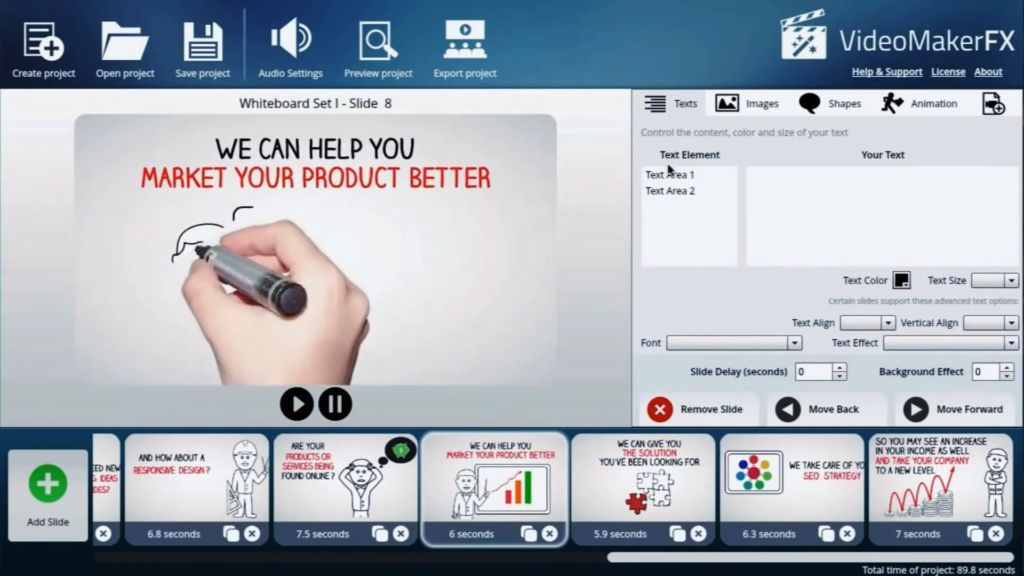
left_click(688, 176)
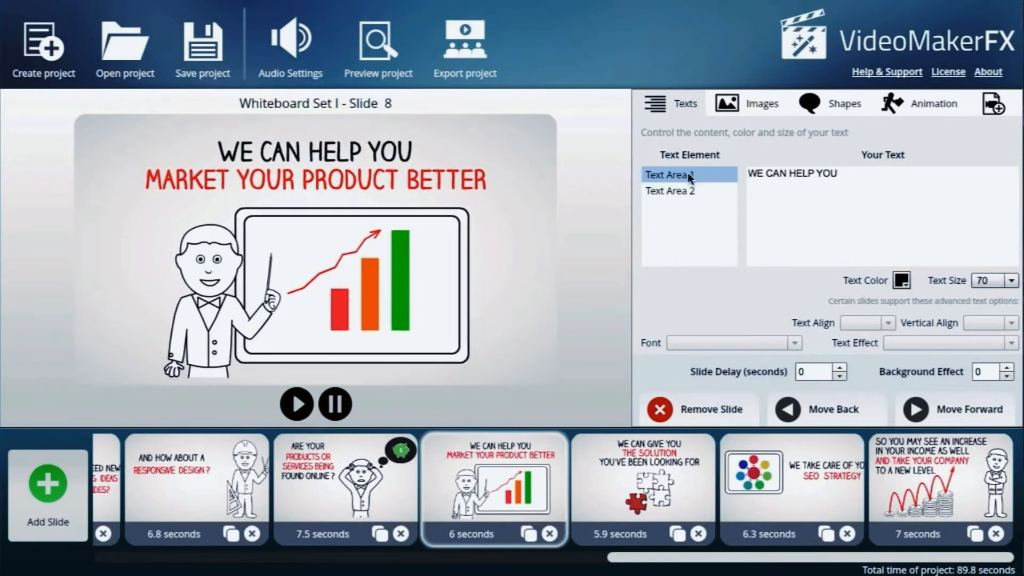
left_click_drag(890, 172, 719, 172)
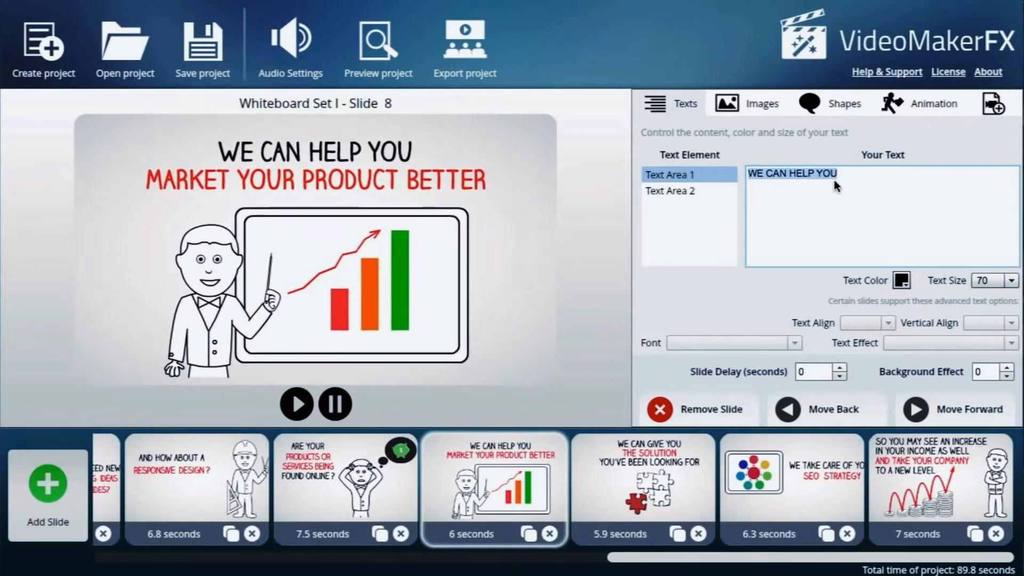
type("This is Ve")
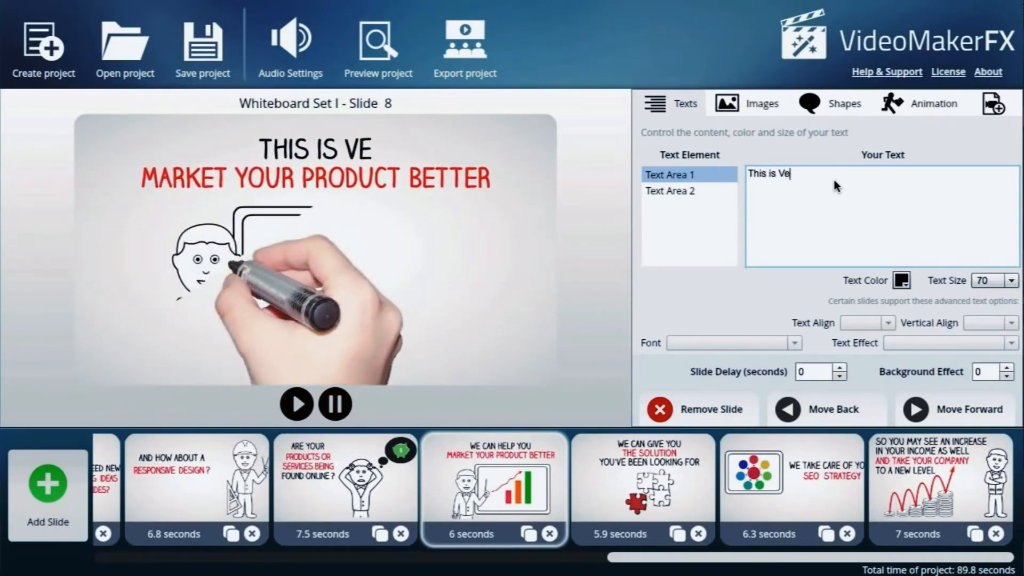
type("ry Cool")
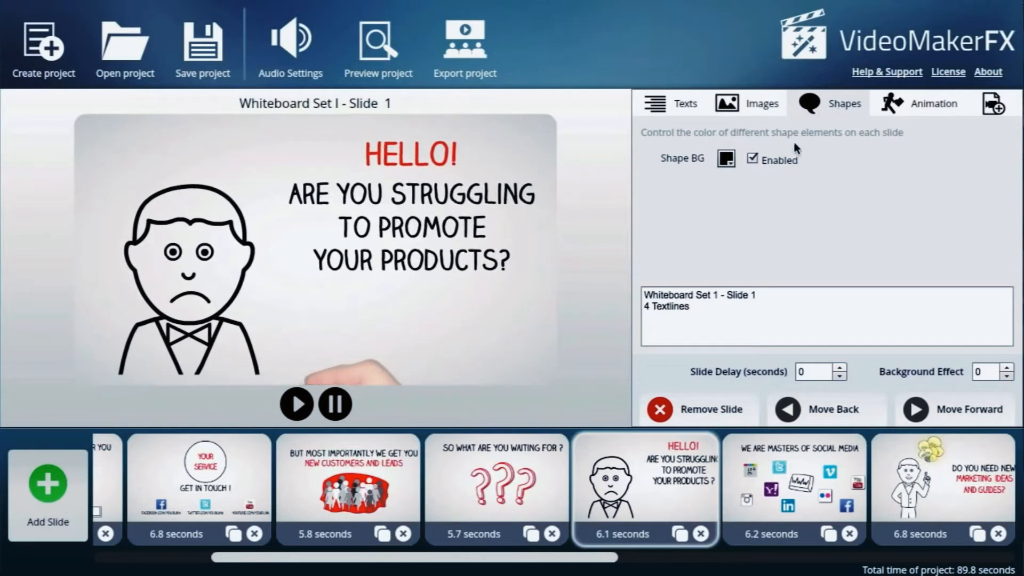
Try grey 999999 as the shape background of the "Hello!" slide, and disable that shape.
left_click(726, 160)
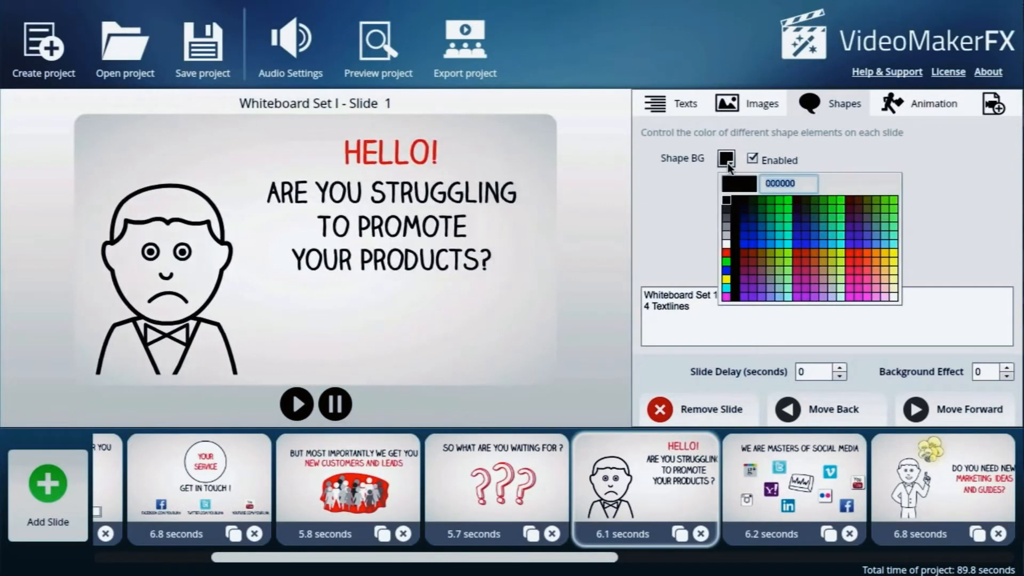
left_click(727, 227)
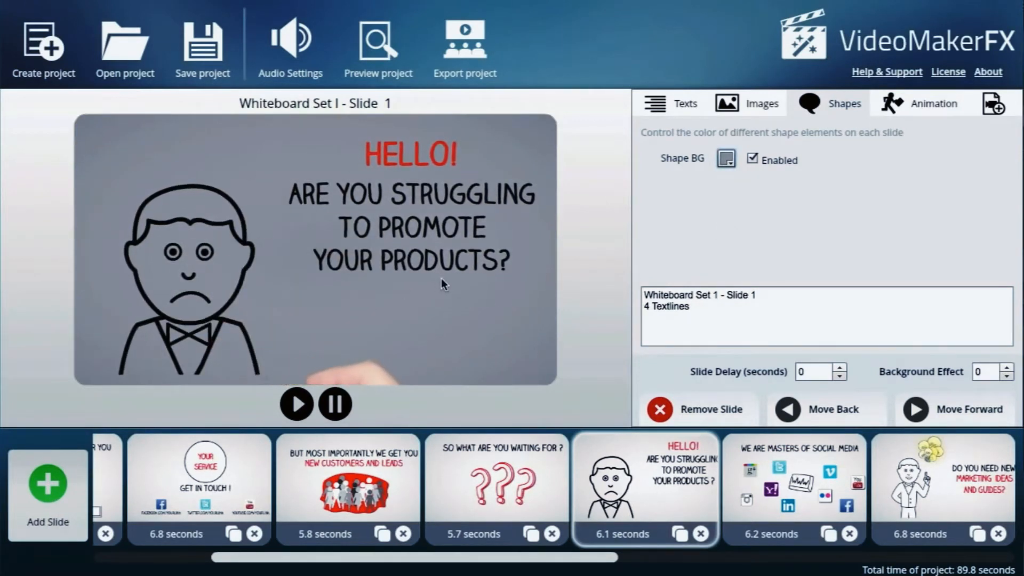
left_click(750, 155)
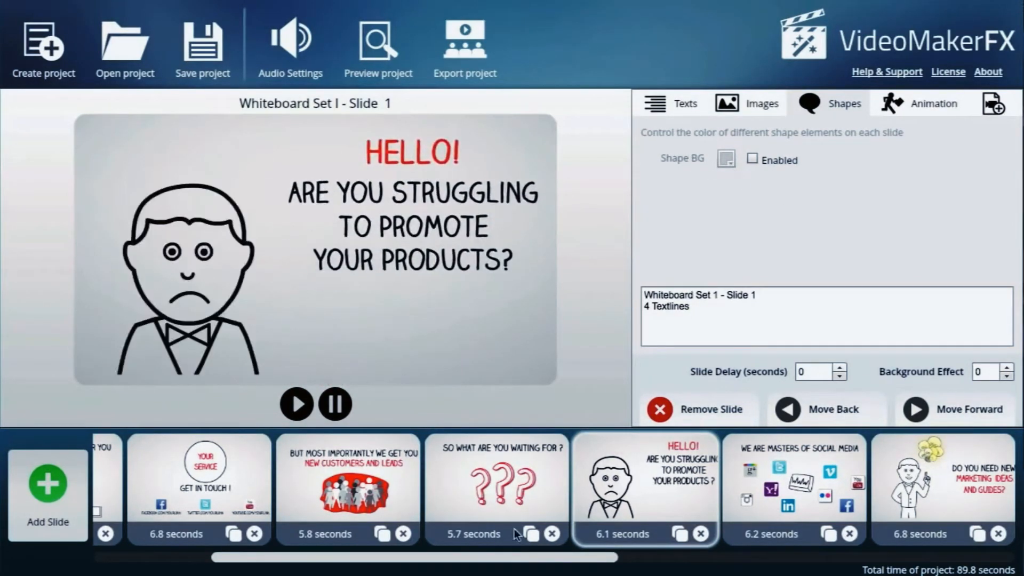
Play the preview of the whole project and close it.
left_click_drag(503, 558, 260, 570)
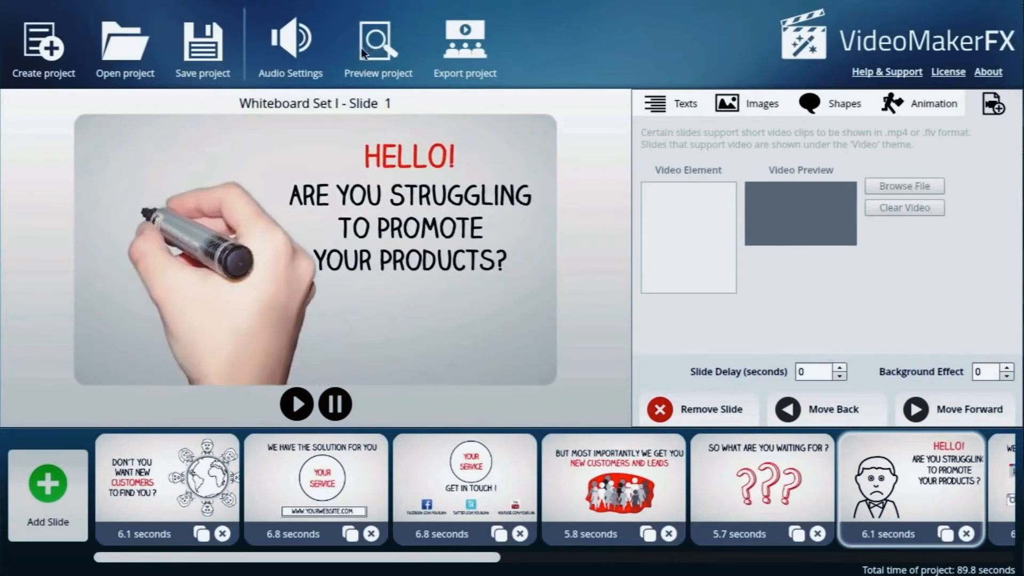
left_click(375, 52)
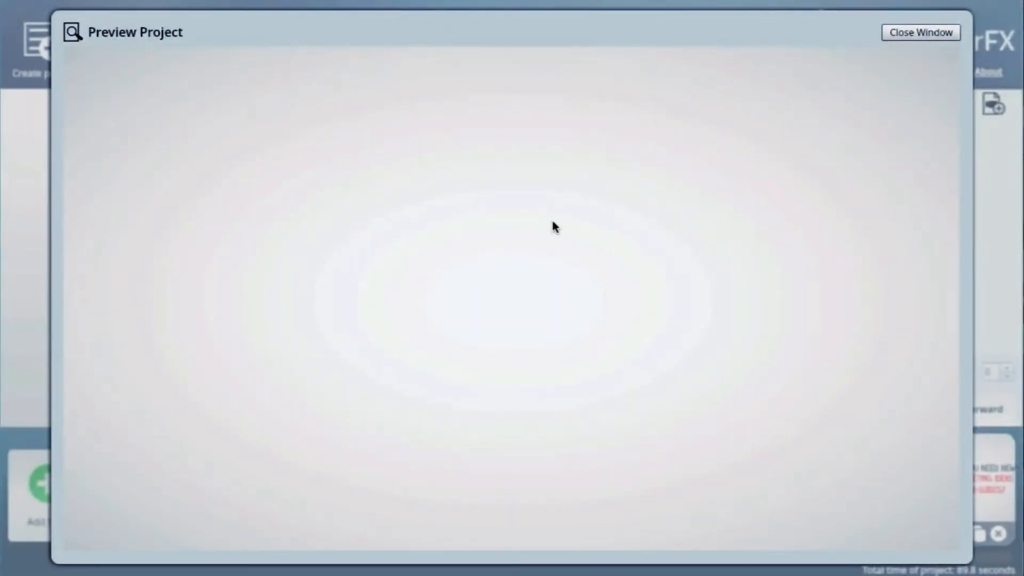
left_click(921, 32)
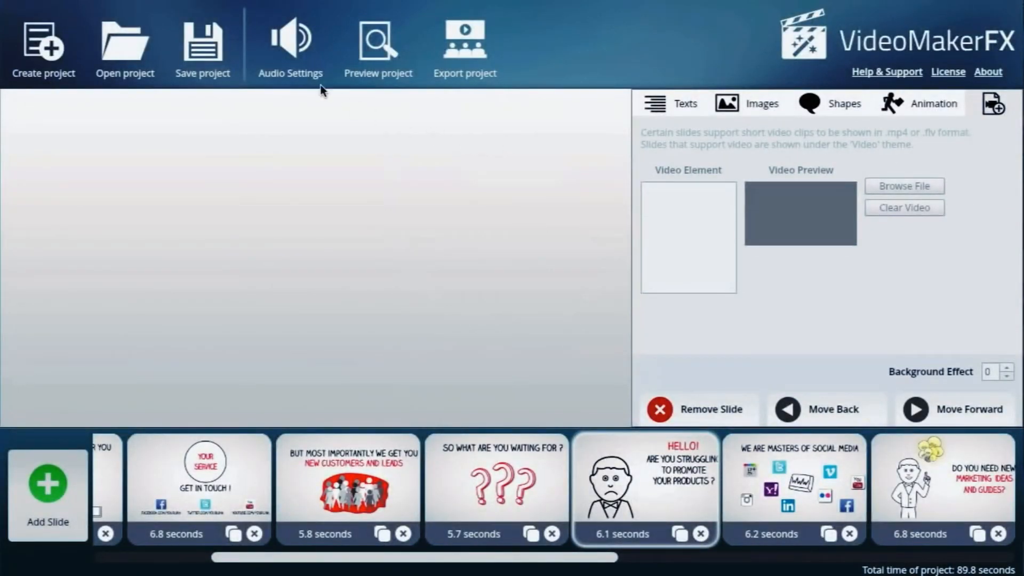
Enable music on the first track, select Feel So Good.mp3 from the music folder, and close the audio settings.
left_click(299, 60)
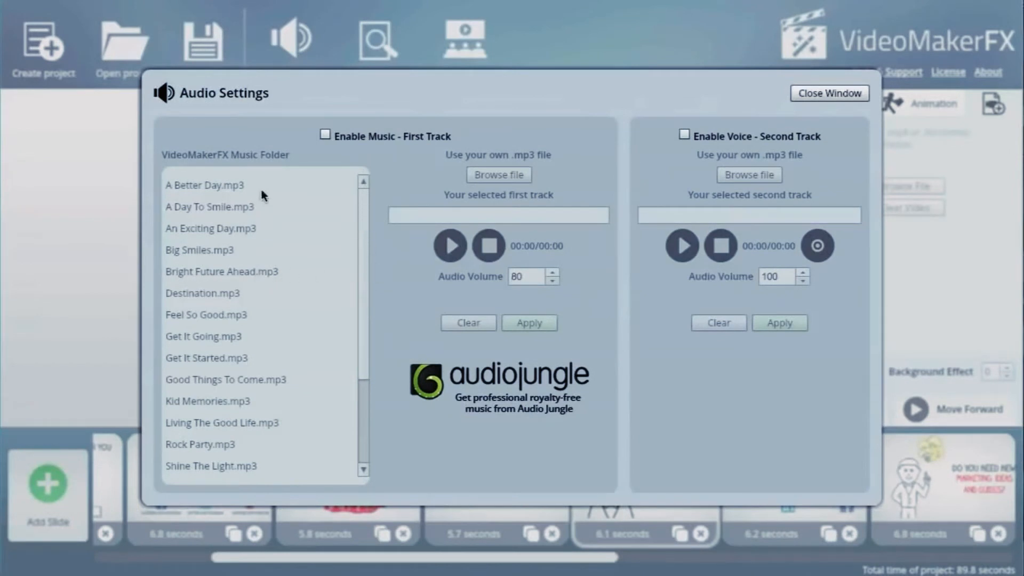
left_click(325, 134)
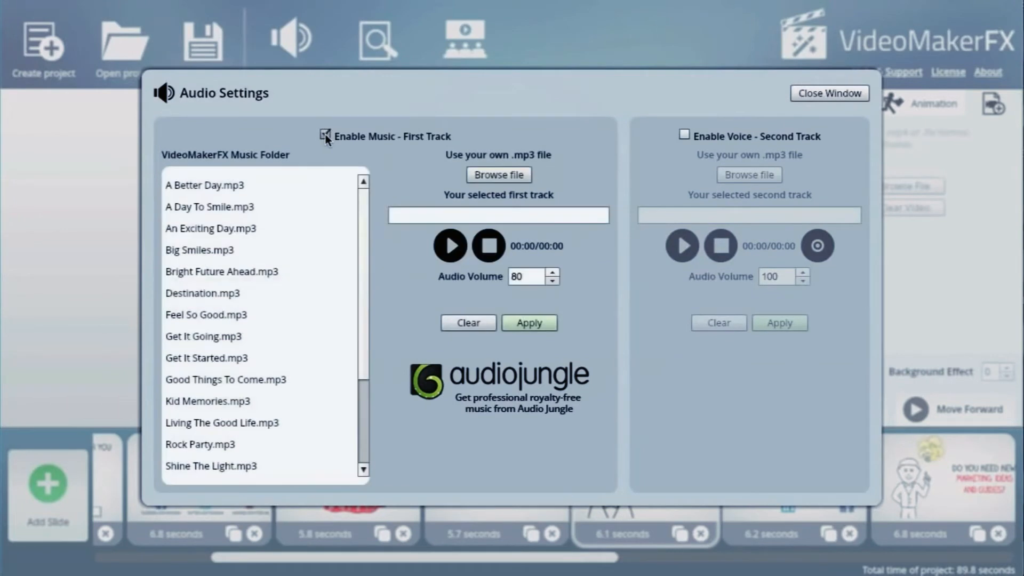
left_click_drag(363, 222, 361, 200)
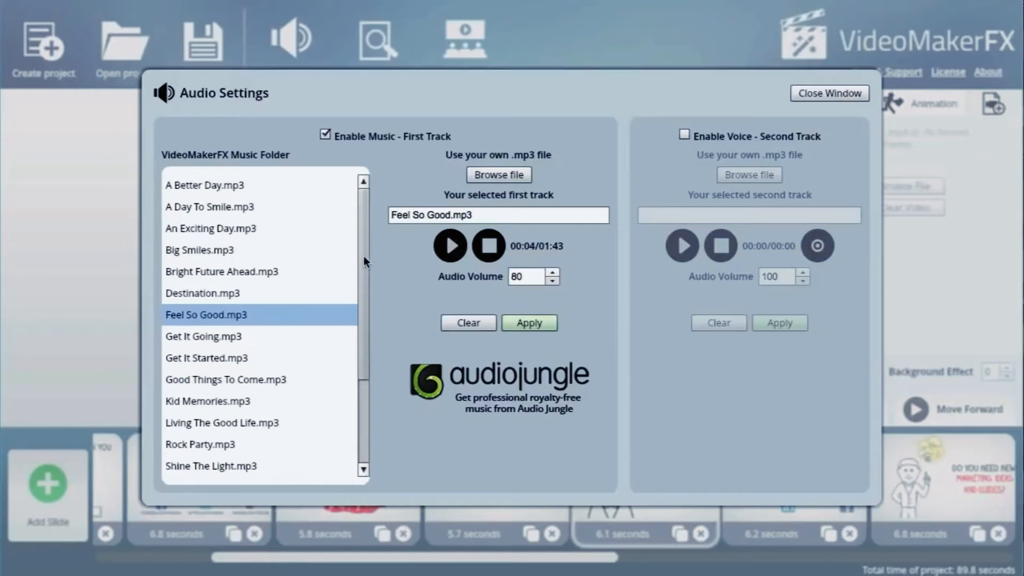
scroll(366, 254, "down", 4)
scroll(354, 224, "up", 4)
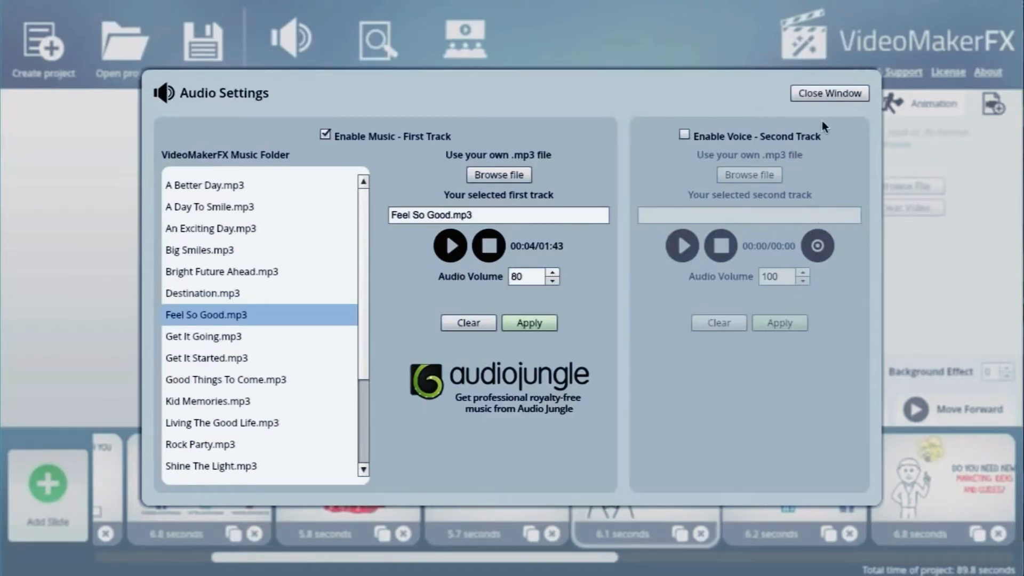
left_click(825, 94)
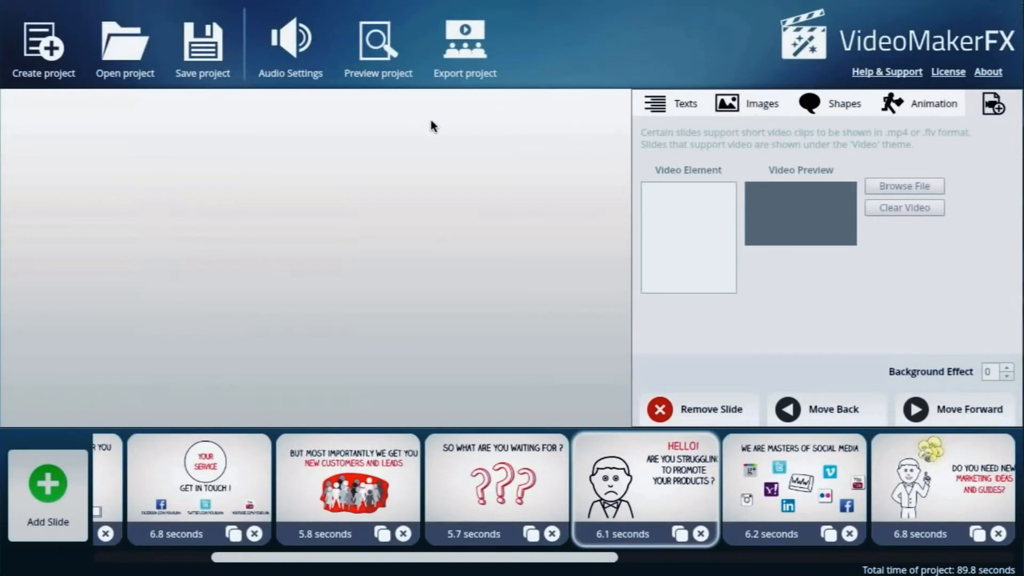
Set up the project's video export with size 1280 x 720 (HD) and Good quality.
left_click(462, 53)
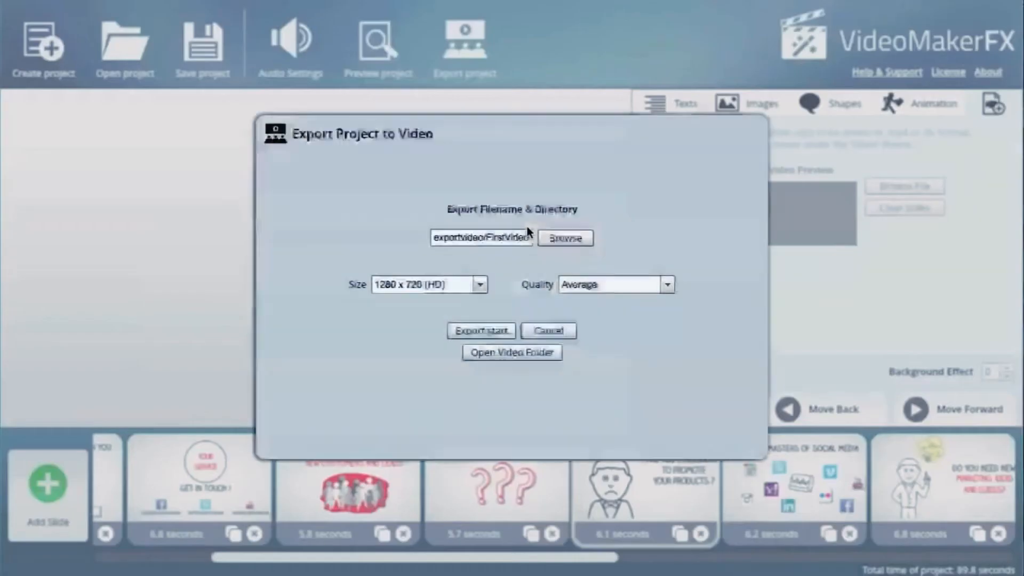
left_click(479, 284)
mouse_move(480, 319)
left_mouse_down()
mouse_move(482, 354)
mouse_move(481, 302)
left_mouse_up()
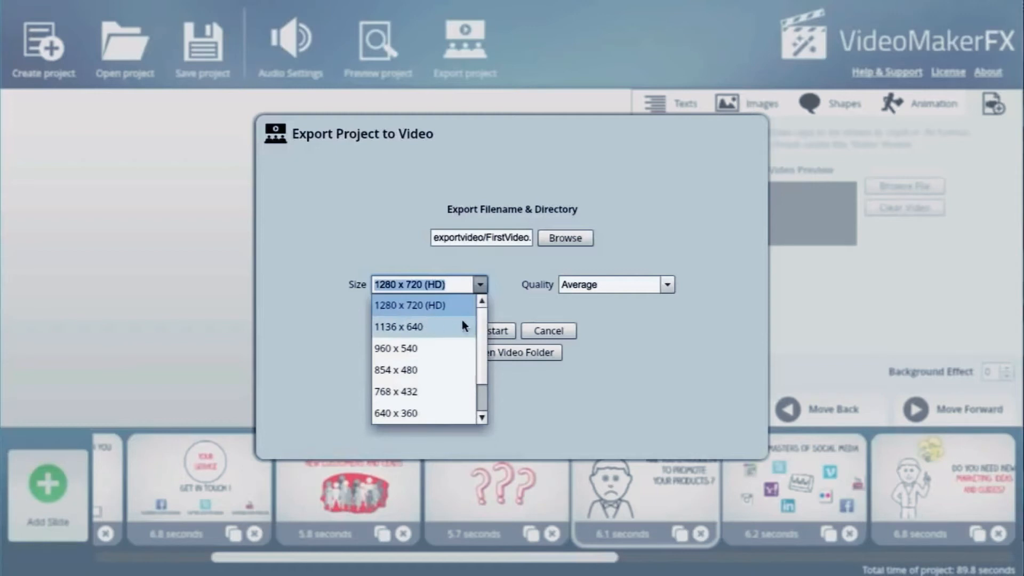
left_click(383, 286)
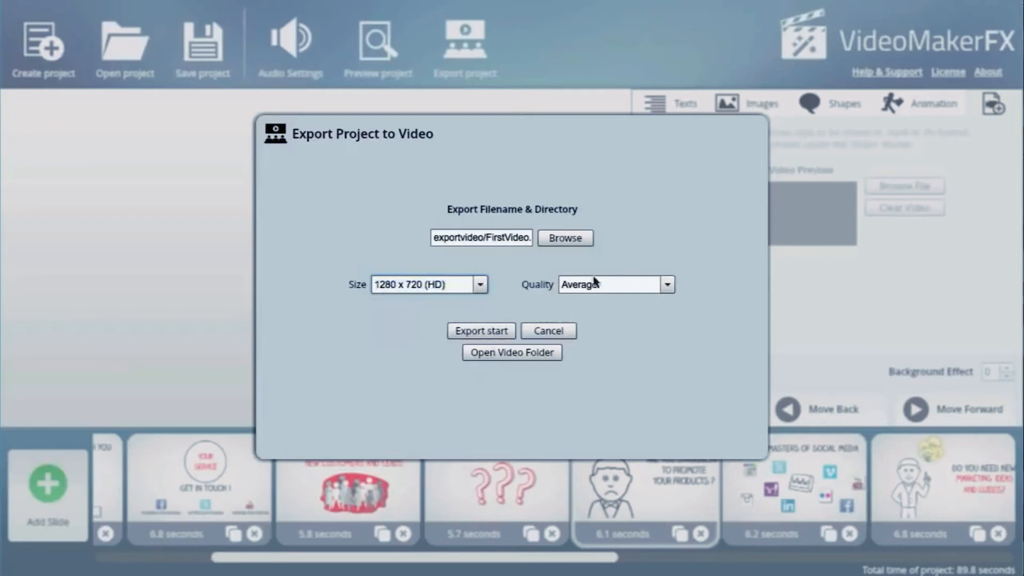
left_click(666, 285)
left_click(642, 325)
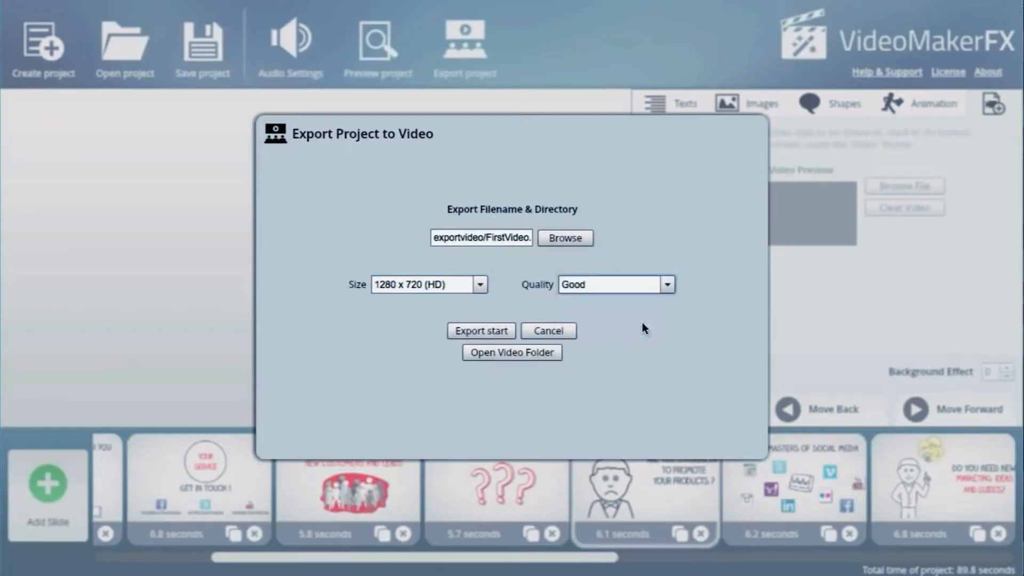
Export the project as FirstVideo in the exportvideo folder and acknowledge its completion.
left_click(474, 238)
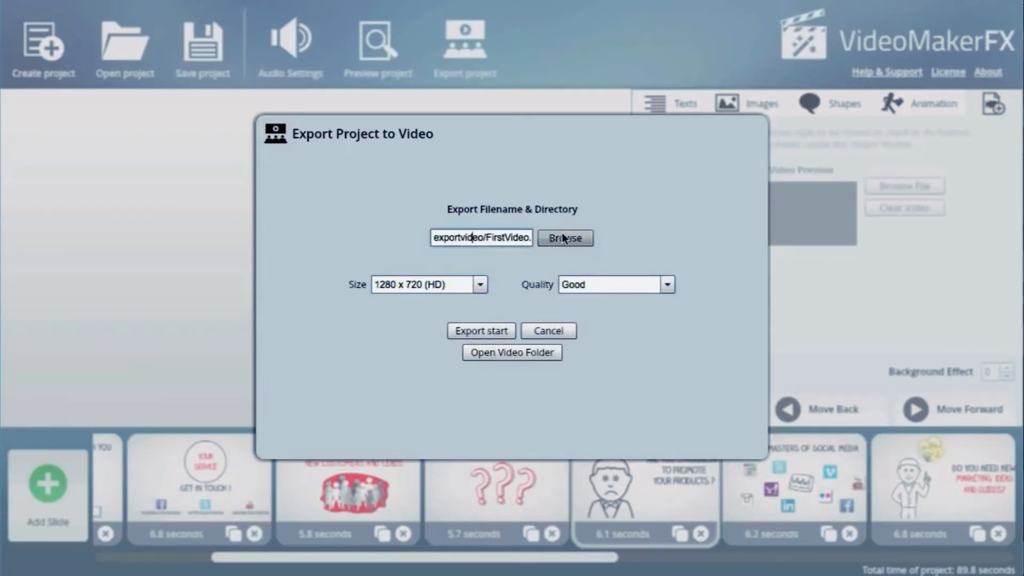
left_click_drag(472, 237, 418, 236)
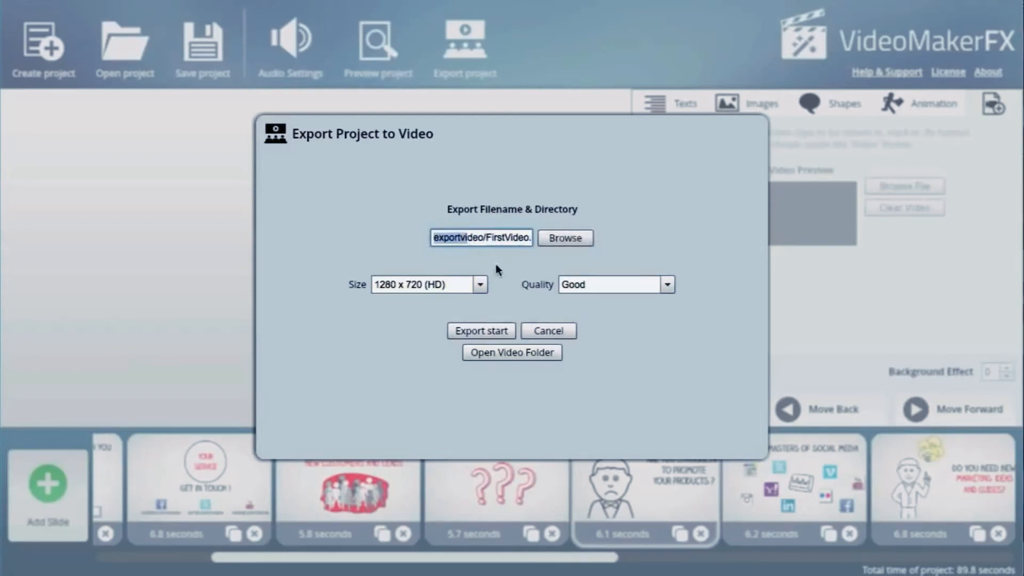
left_click(494, 331)
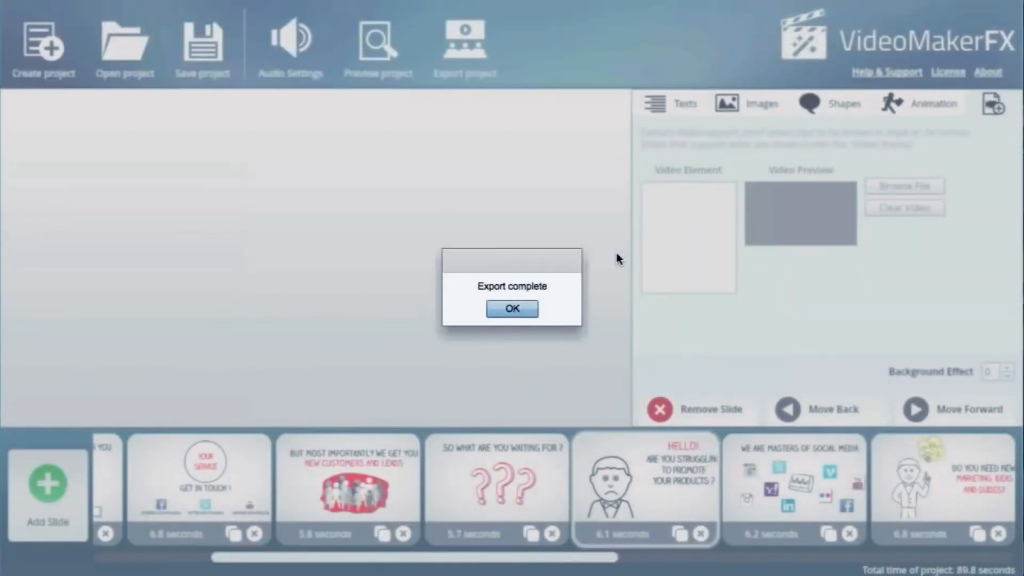
left_click(526, 308)
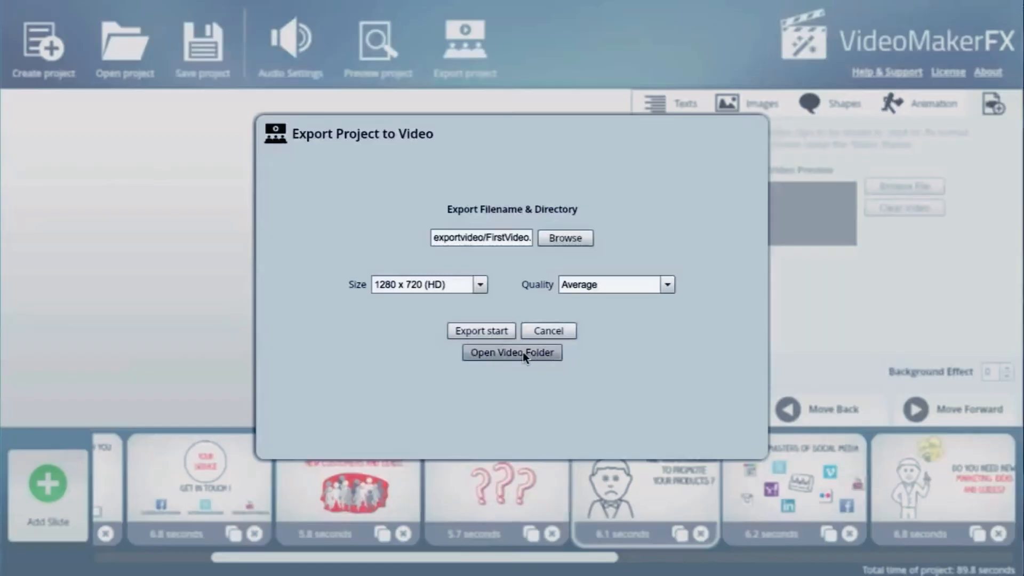
Open the exported video folder and play FirstVideo.mp4.
left_click(510, 354)
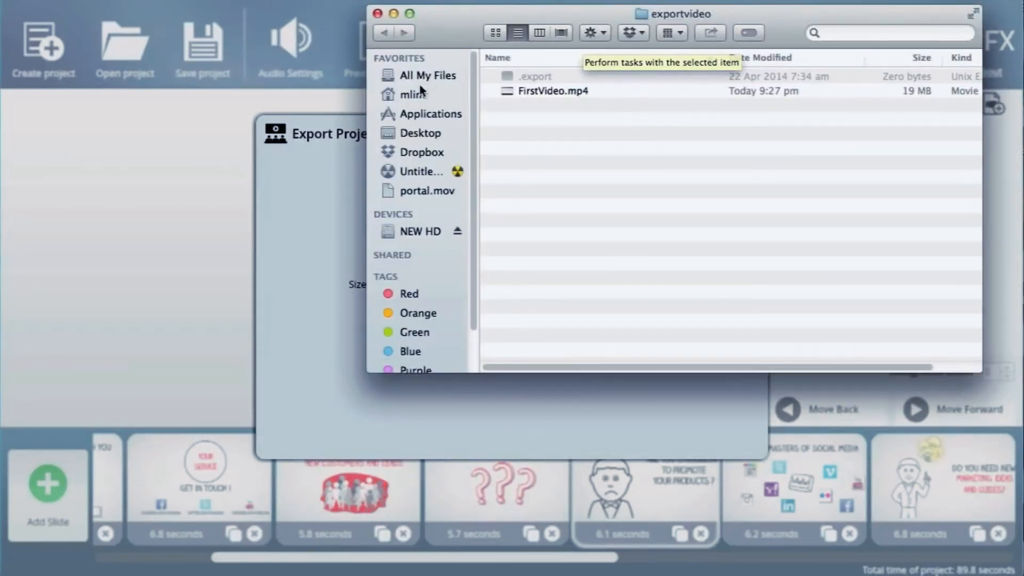
left_click_drag(478, 24, 304, 142)
left_click(378, 209)
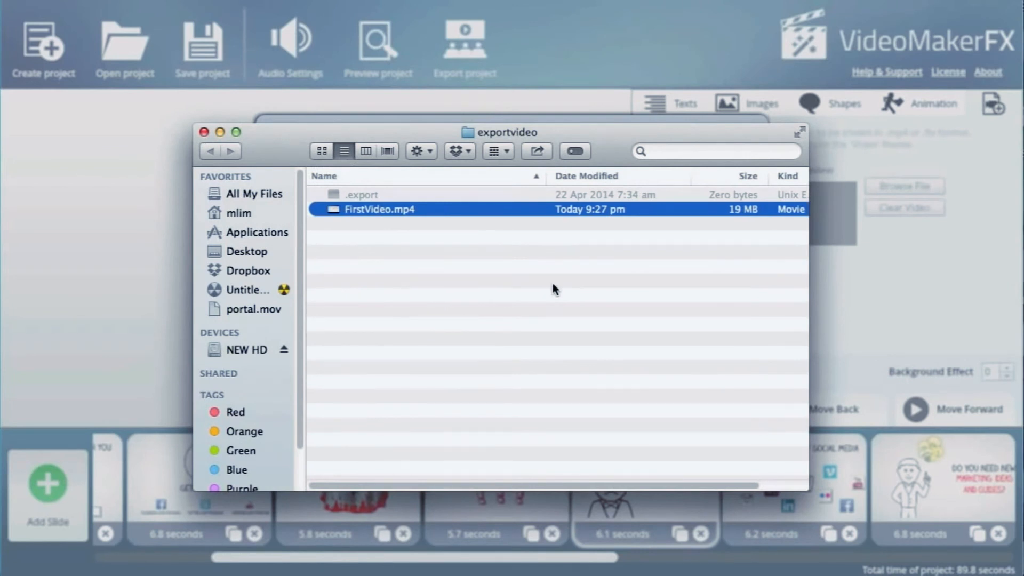
key("space")
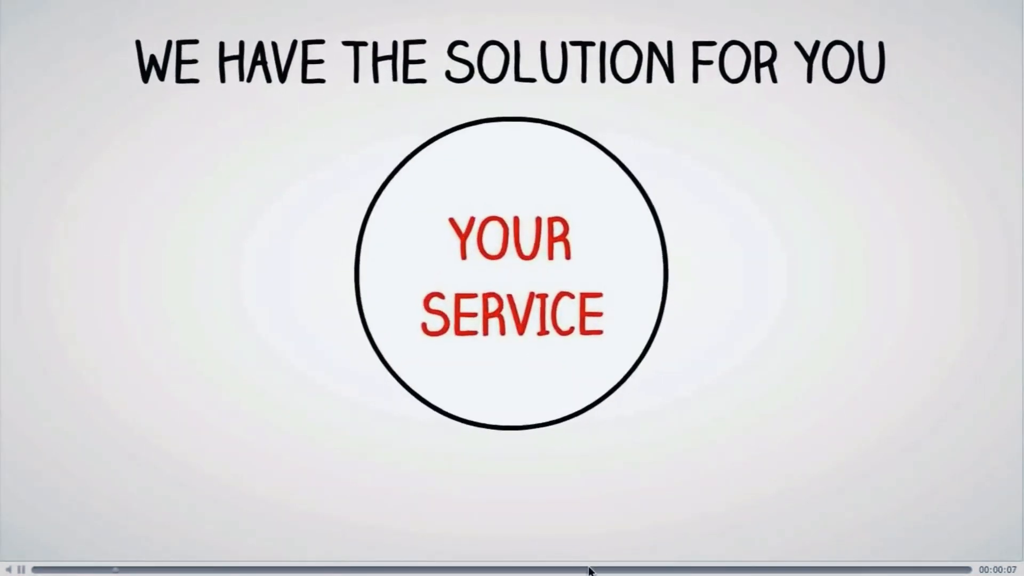
Skip through the playing FirstVideo.mp4 to preview slides from its middle, near its end and earlier on.
left_click(636, 569)
left_click(941, 570)
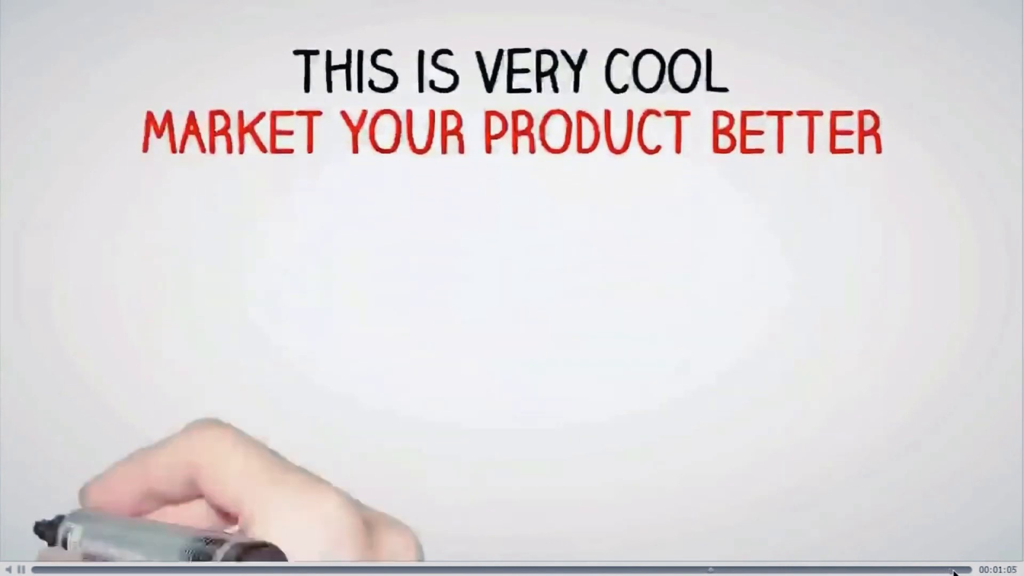
left_click(954, 570)
left_click(963, 570)
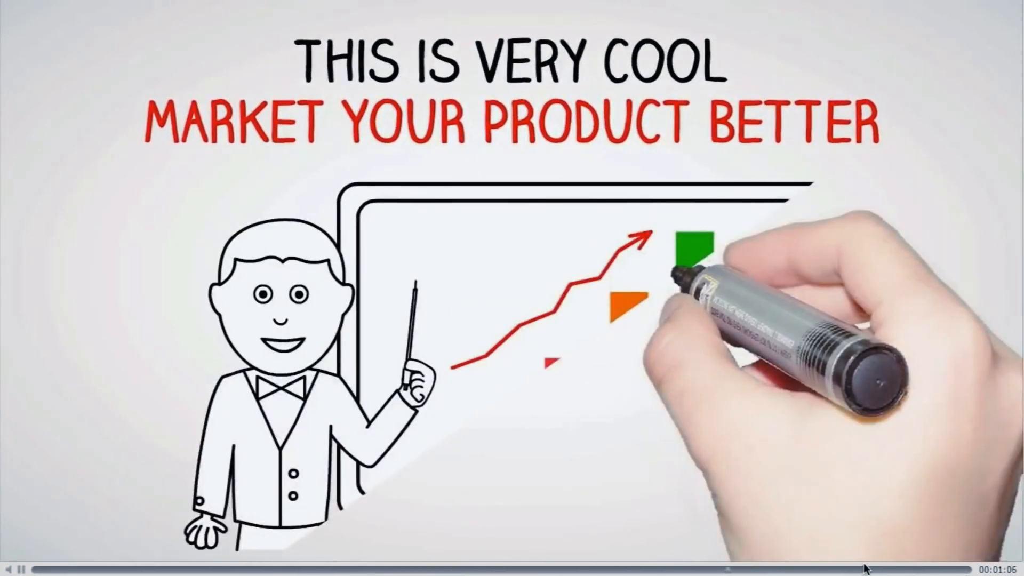
left_click(303, 571)
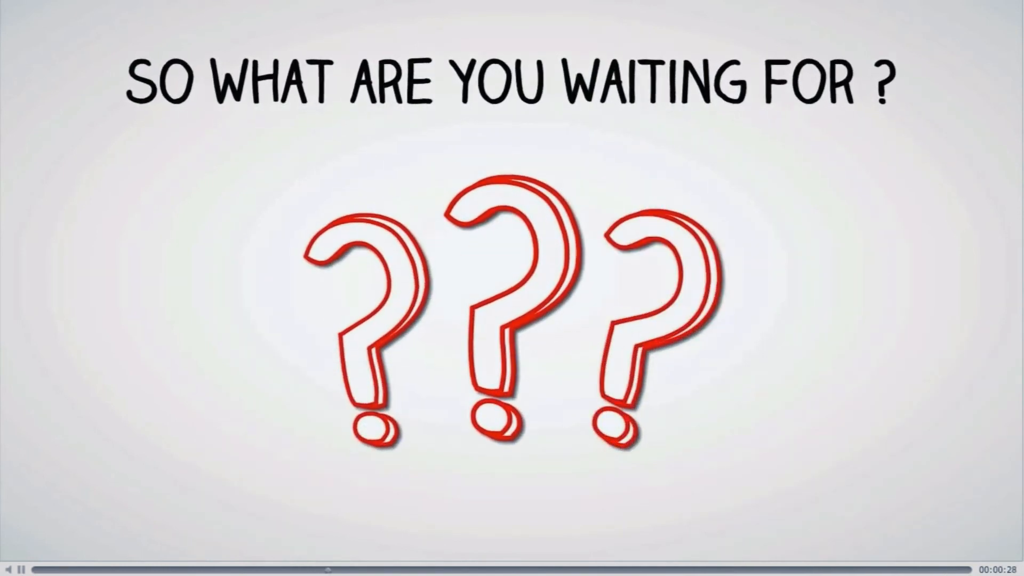
left_click(498, 570)
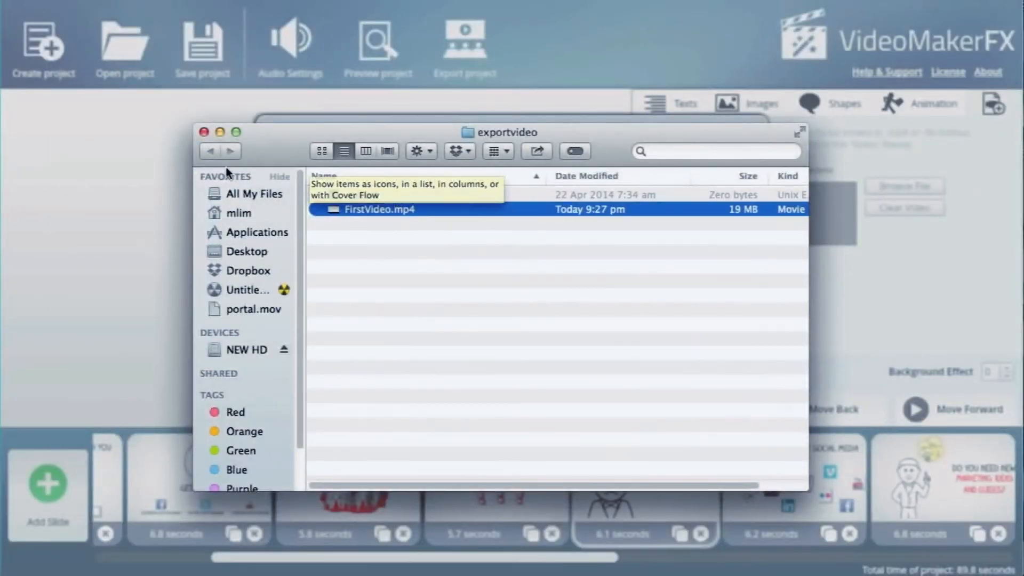
Close the video playback and the exportvideo folder window, and dismiss the project export dialog to return to the slide editor.
left_click_drag(285, 139, 190, 155)
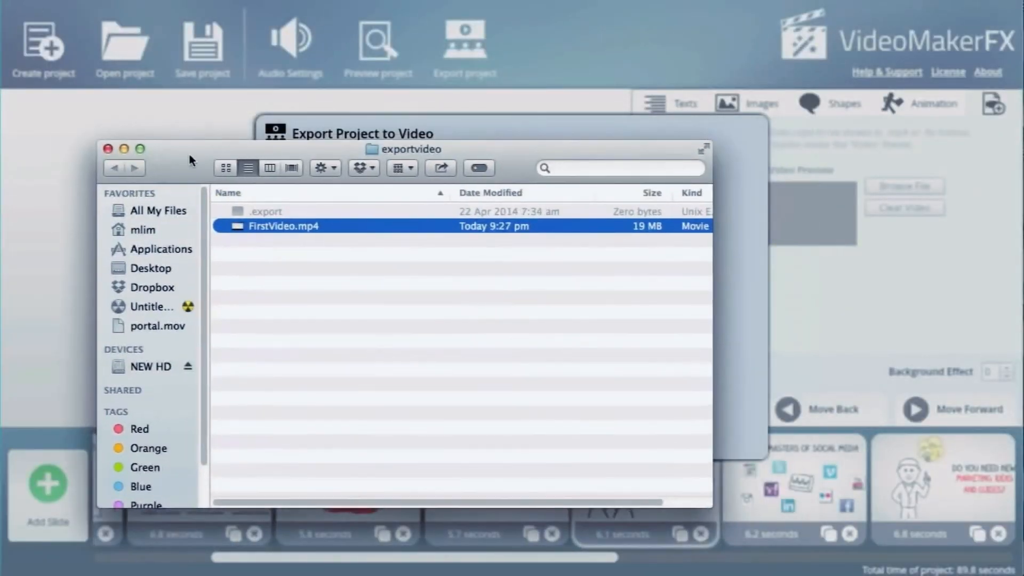
left_click(108, 149)
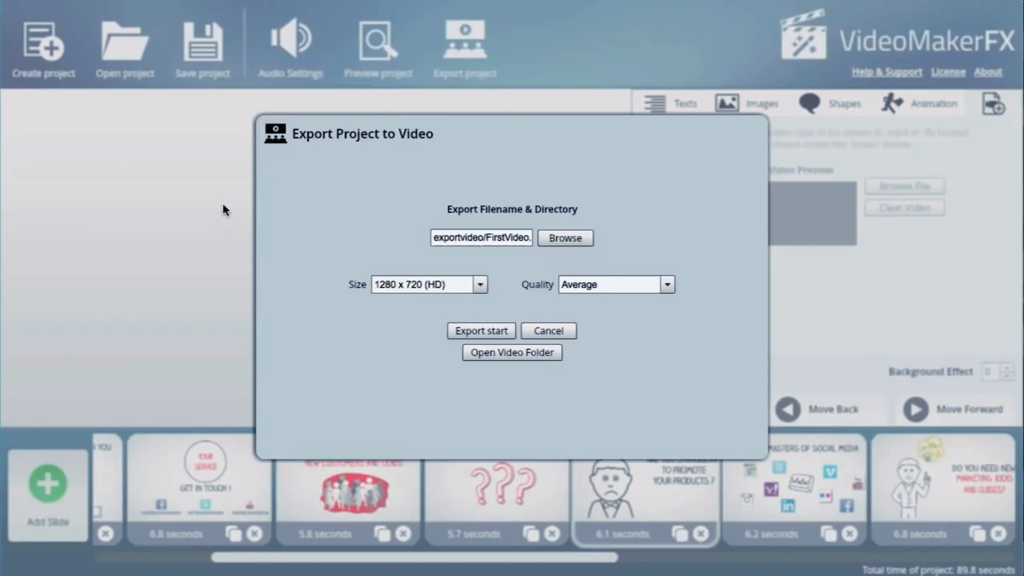
left_click(542, 331)
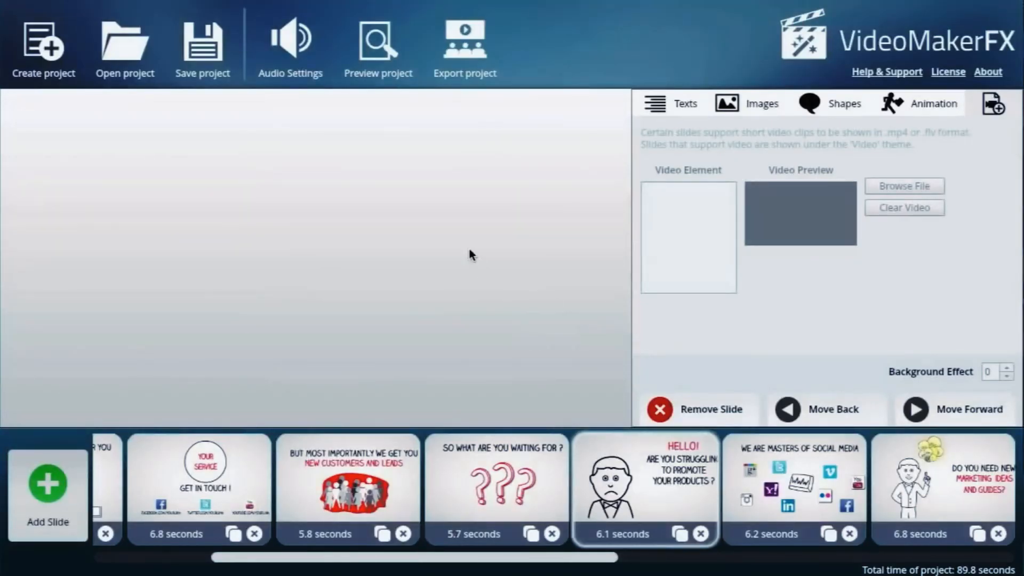